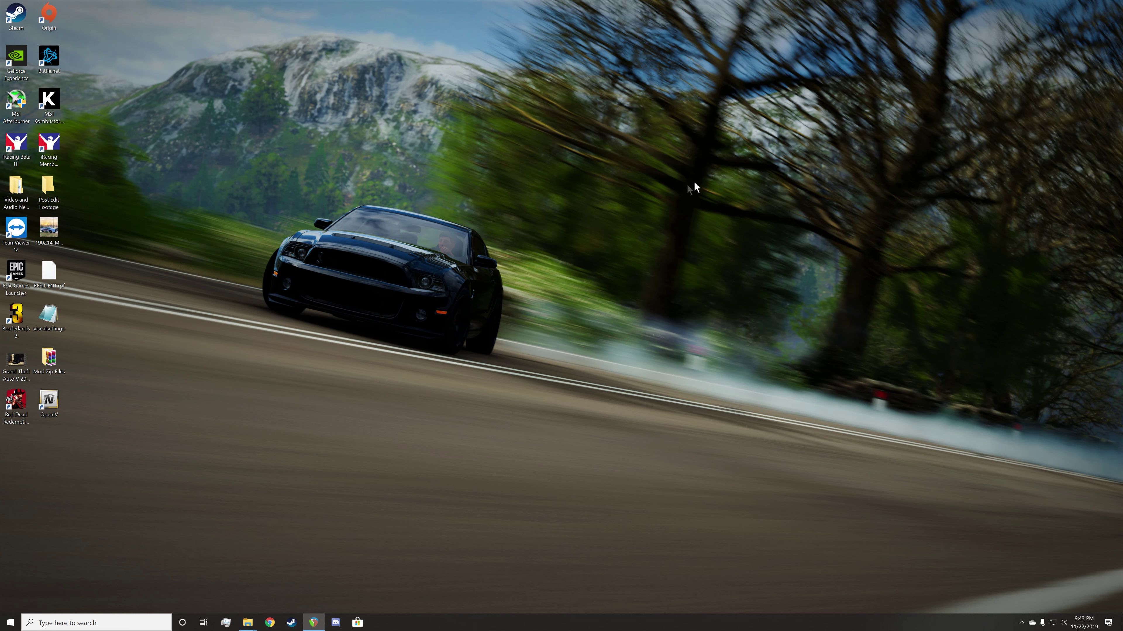
Step: Bring the Grand Theft Auto V folder window forward from the taskbar
mouse_move(243, 622)
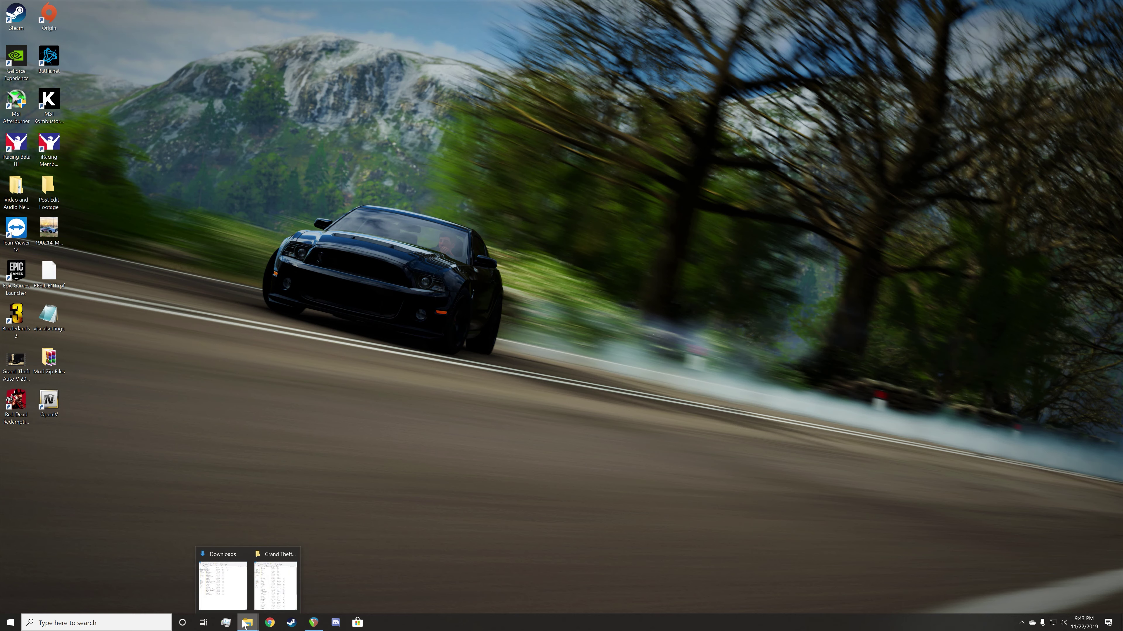
click(274, 579)
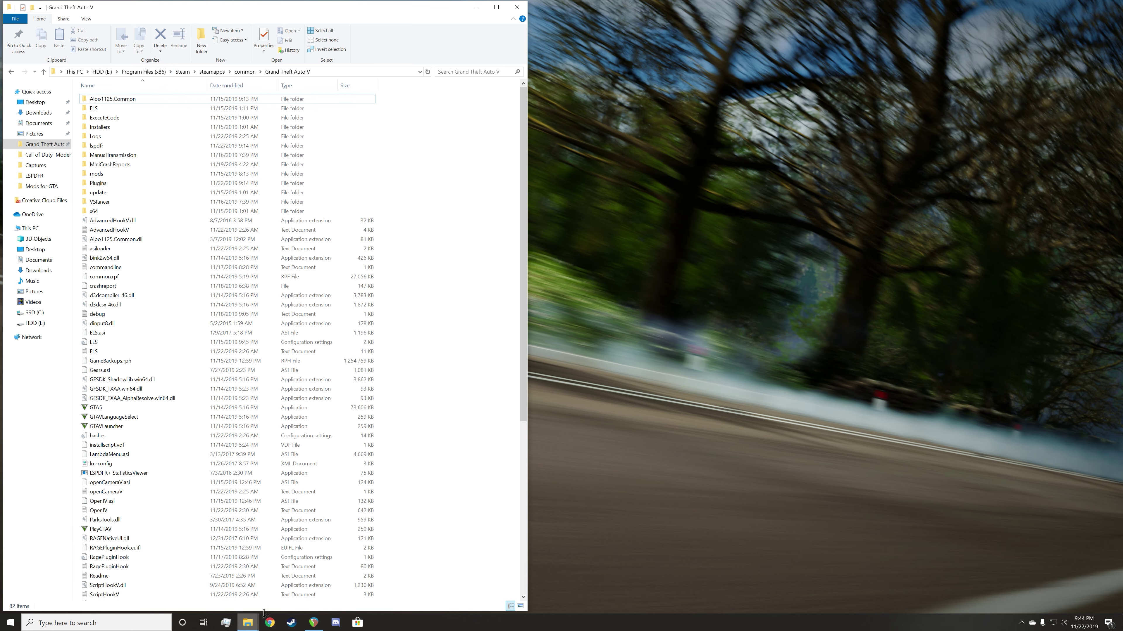
Step: Bring up the Downloads window and run the lspdfr_044_setup installer
mouse_move(253, 625)
click(242, 582)
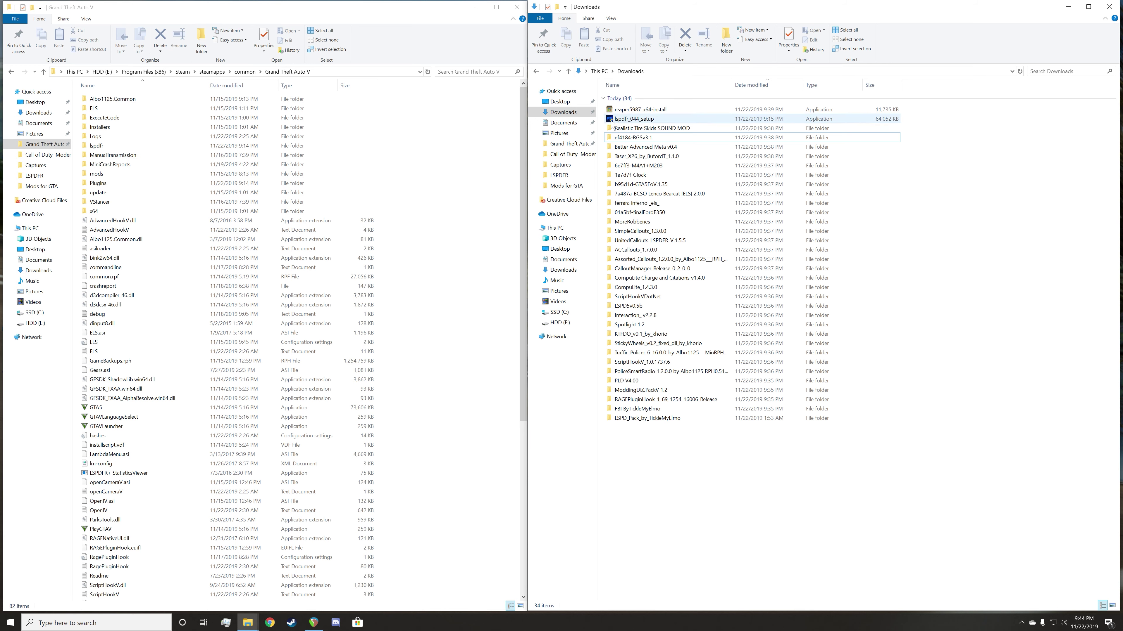
double_click(648, 119)
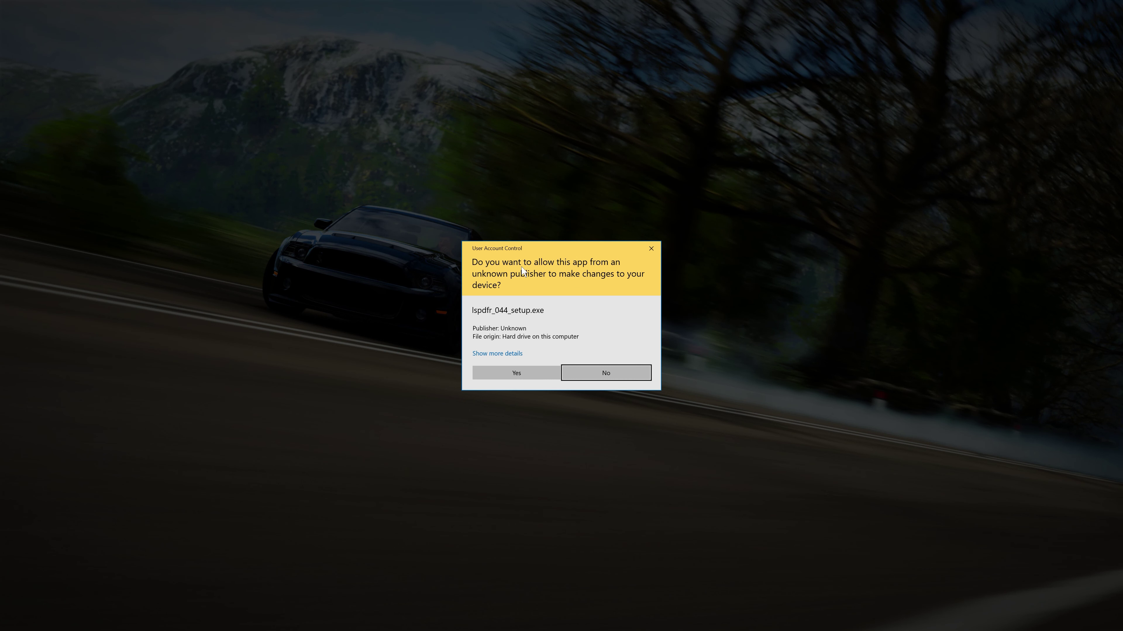
Step: Allow the installer, choose English, accept the license and keep the default components
click(524, 374)
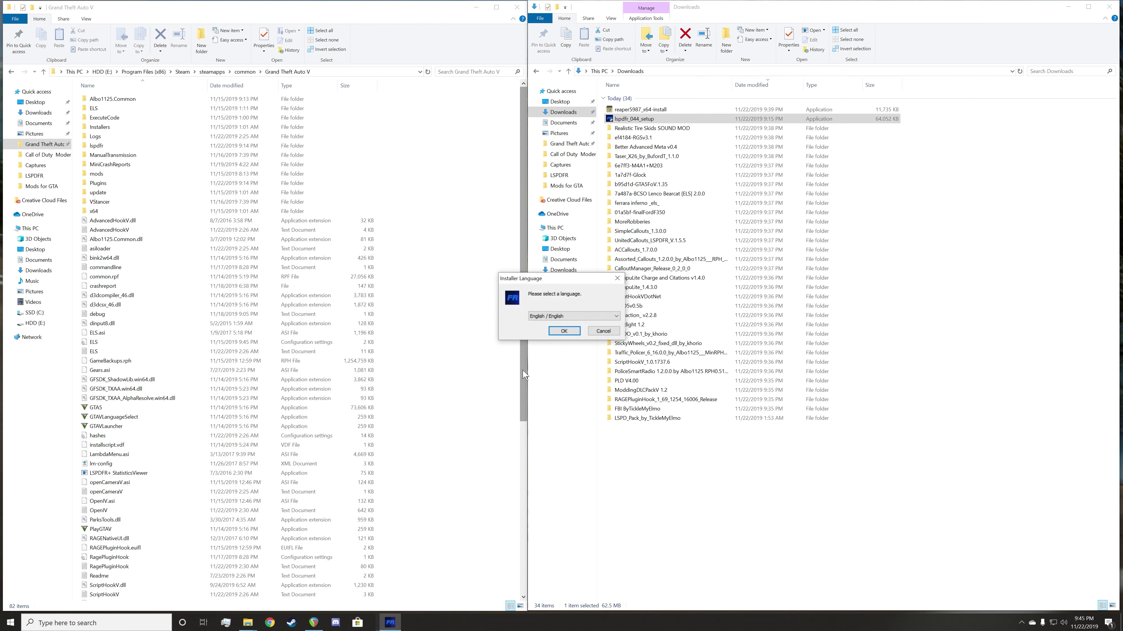
click(574, 331)
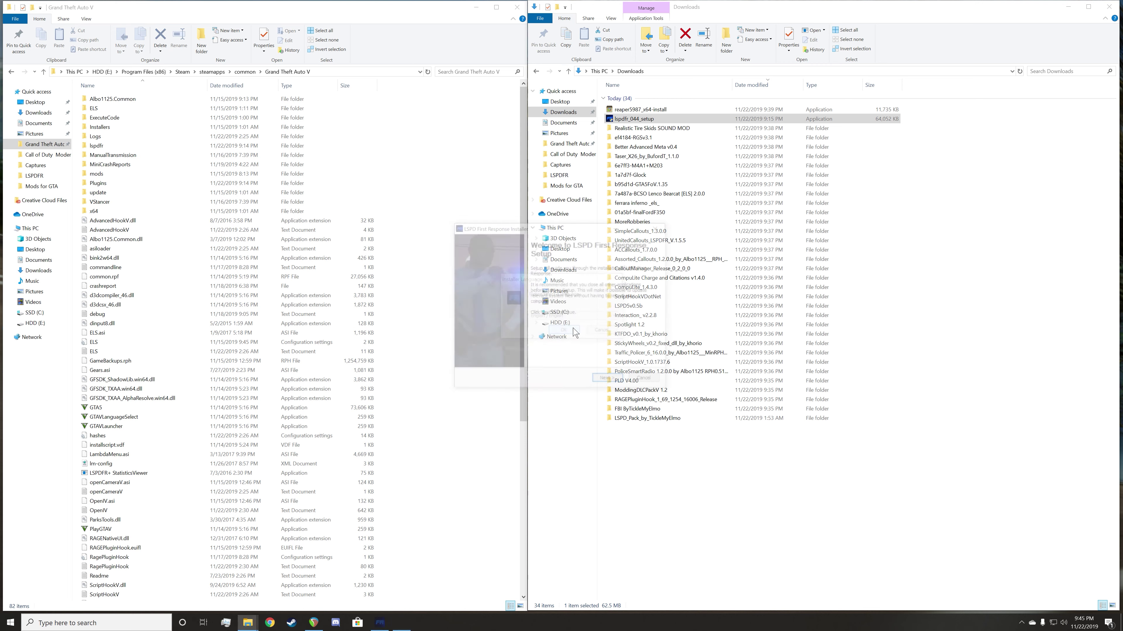
click(609, 382)
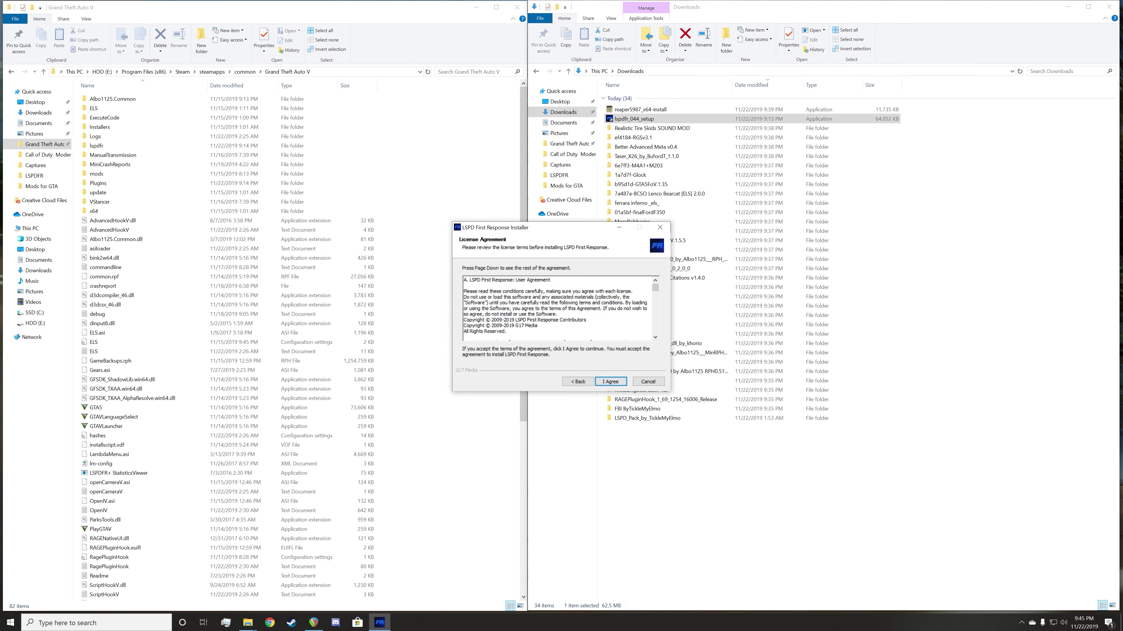
click(609, 381)
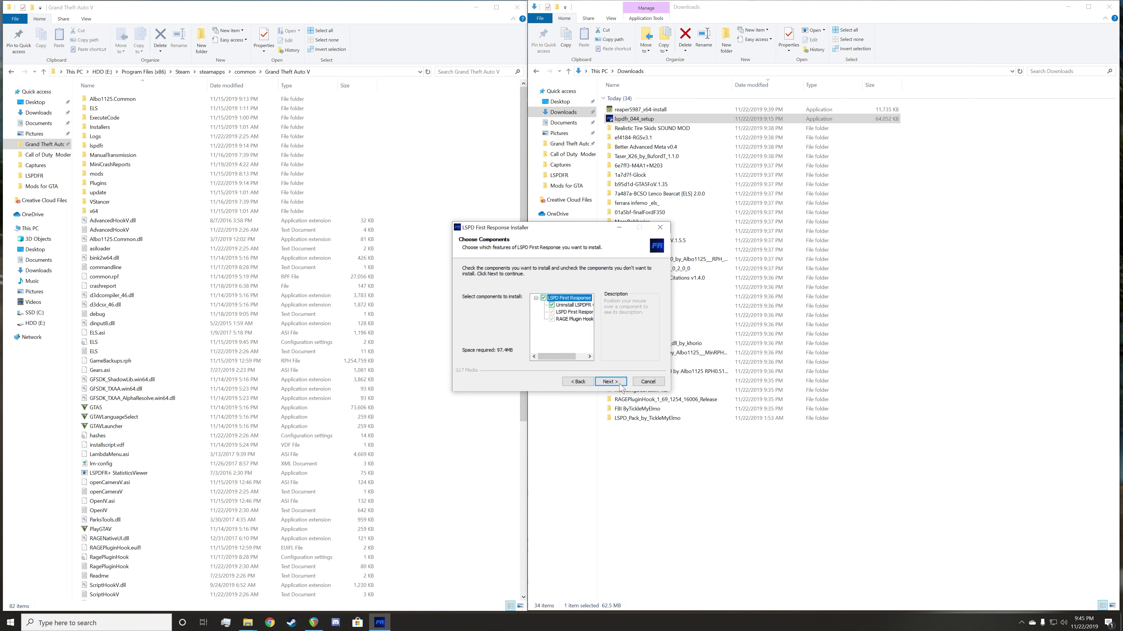
click(610, 381)
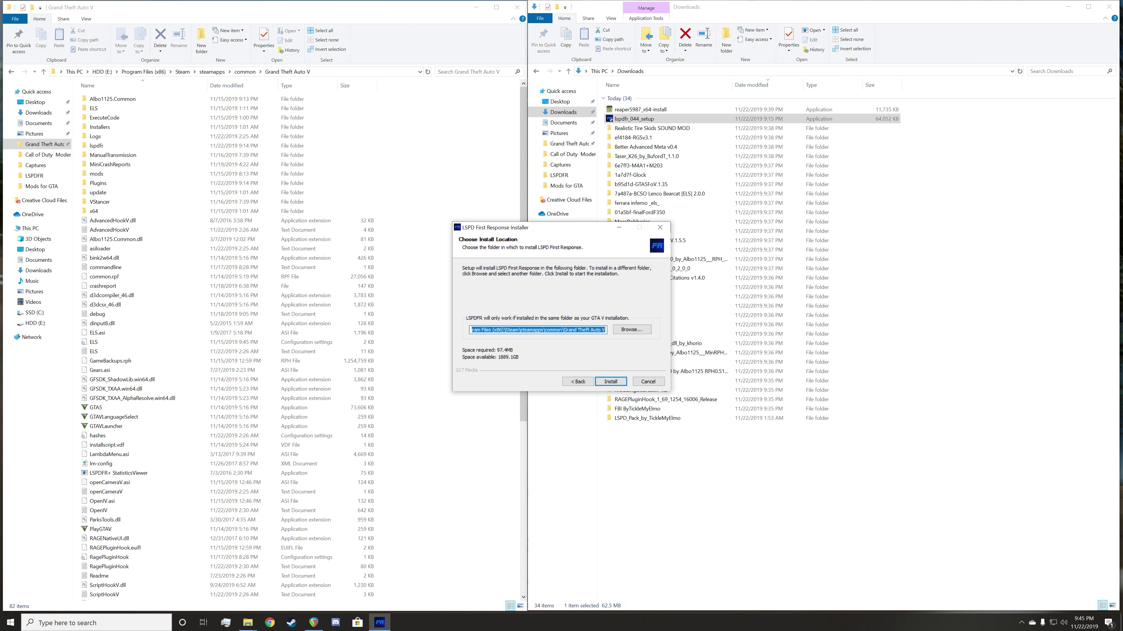
Step: Confirm the install path is the steamapps Grand Theft Auto V folder and install LSPDFR there
key(Home)
key(shift+Right)
key(shift+Right)
key(shift+Right)
key(shift+Right)
key(shift+Right)
key(shift+Right)
key(shift+Right)
key(shift+Right)
key(shift+Right)
key(shift+Right)
key(shift+Right)
key(shift+Right)
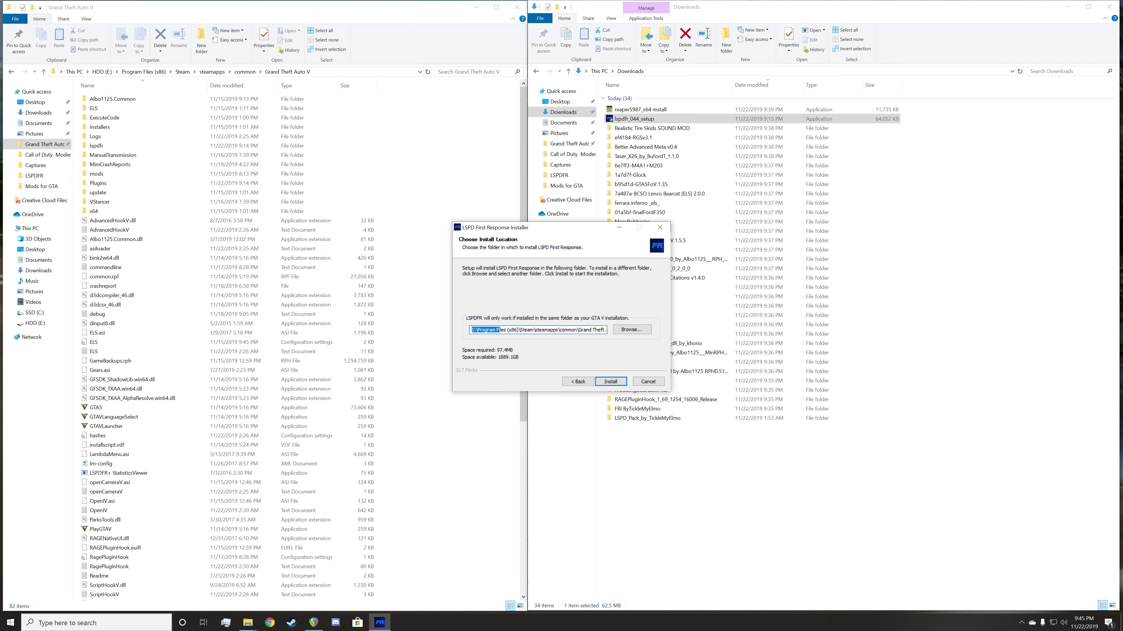
drag(527, 330, 599, 330)
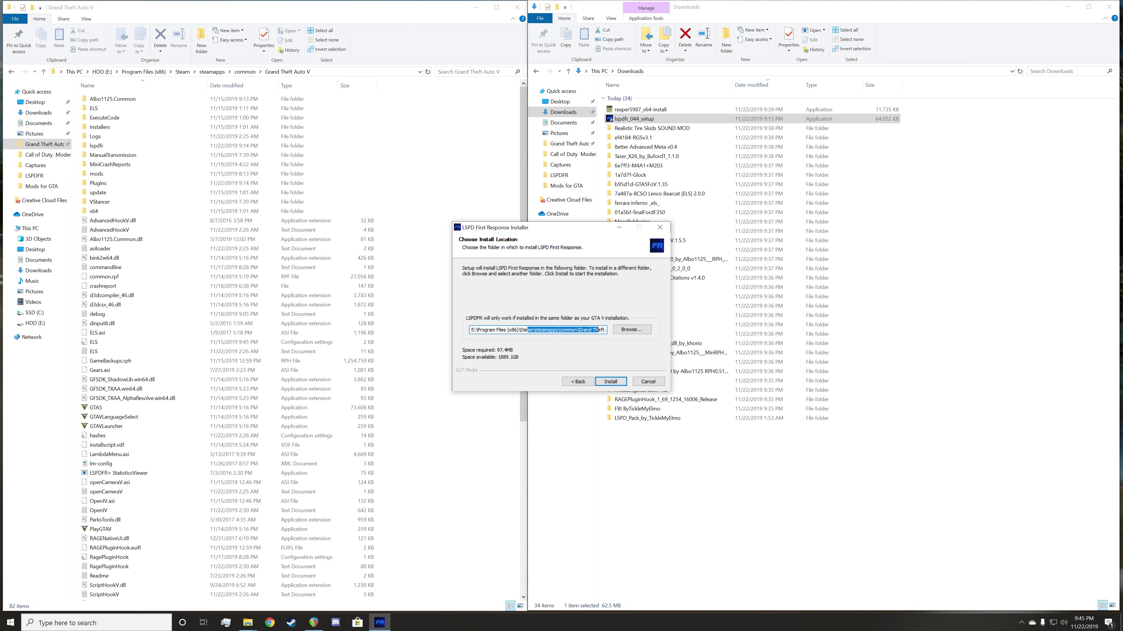
click(617, 383)
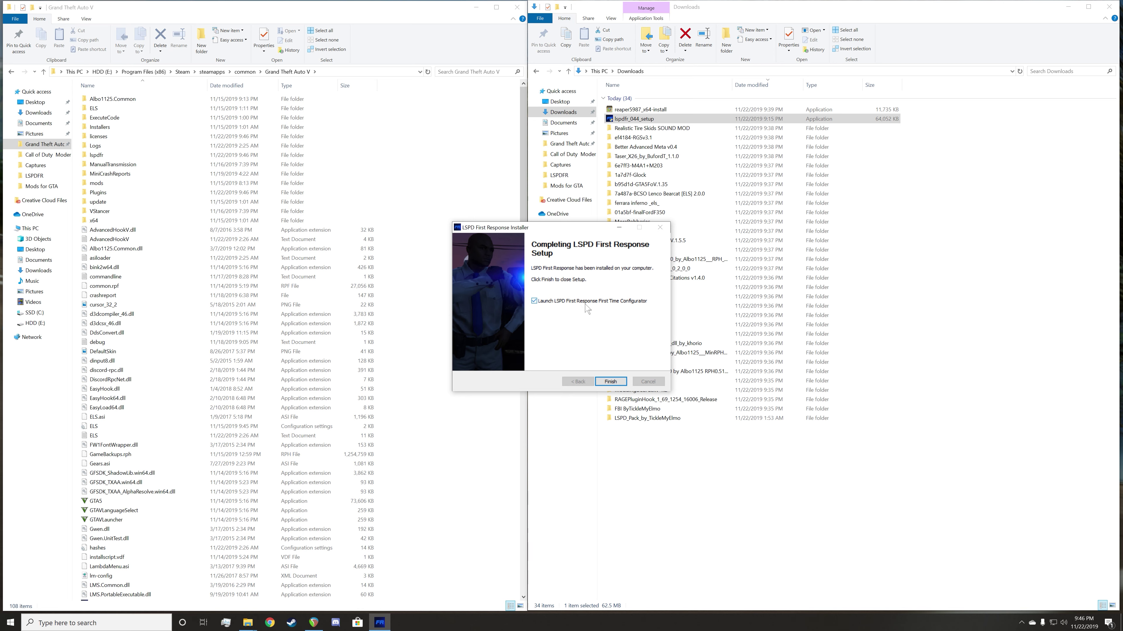
Step: Finish setup, accept the RAGE Plugin Hook disclaimer and apply its recommended settings
click(610, 382)
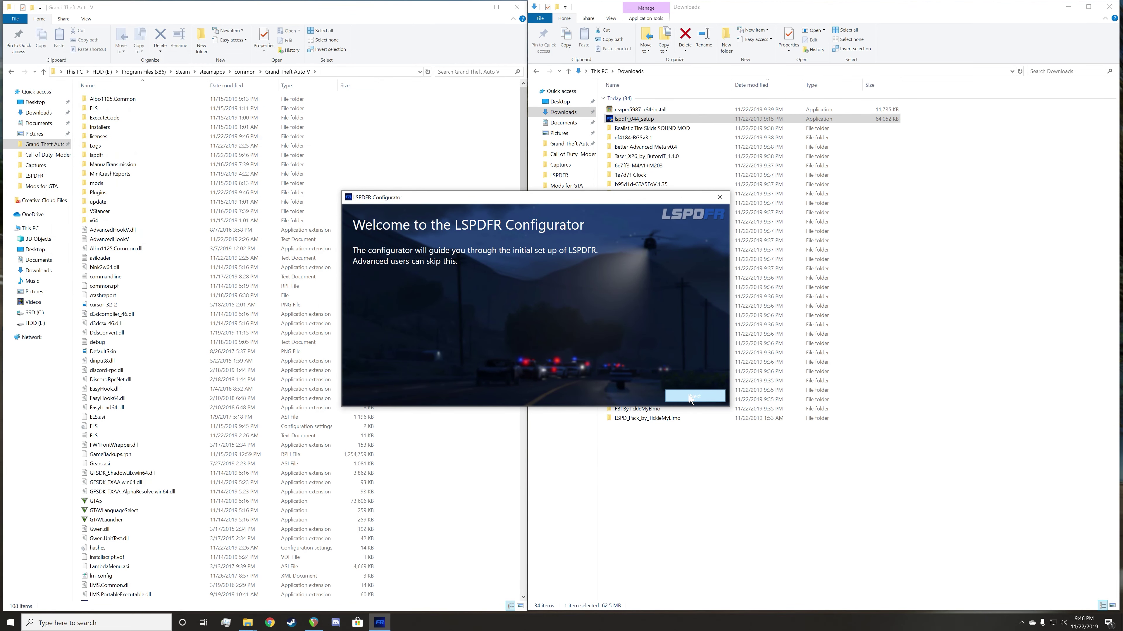
click(690, 397)
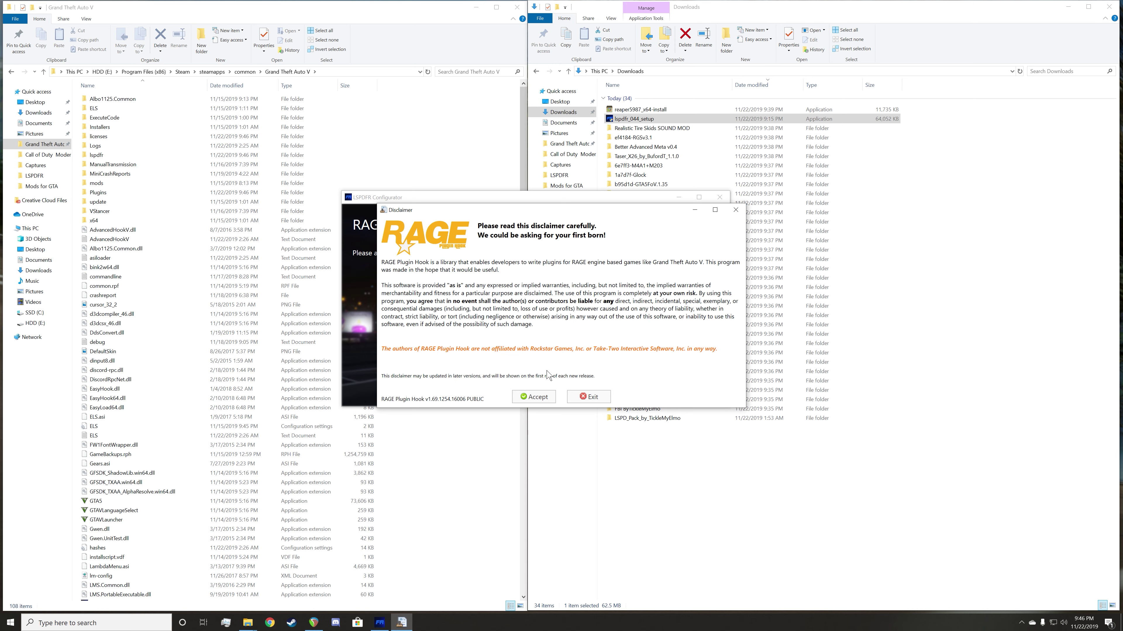
click(540, 398)
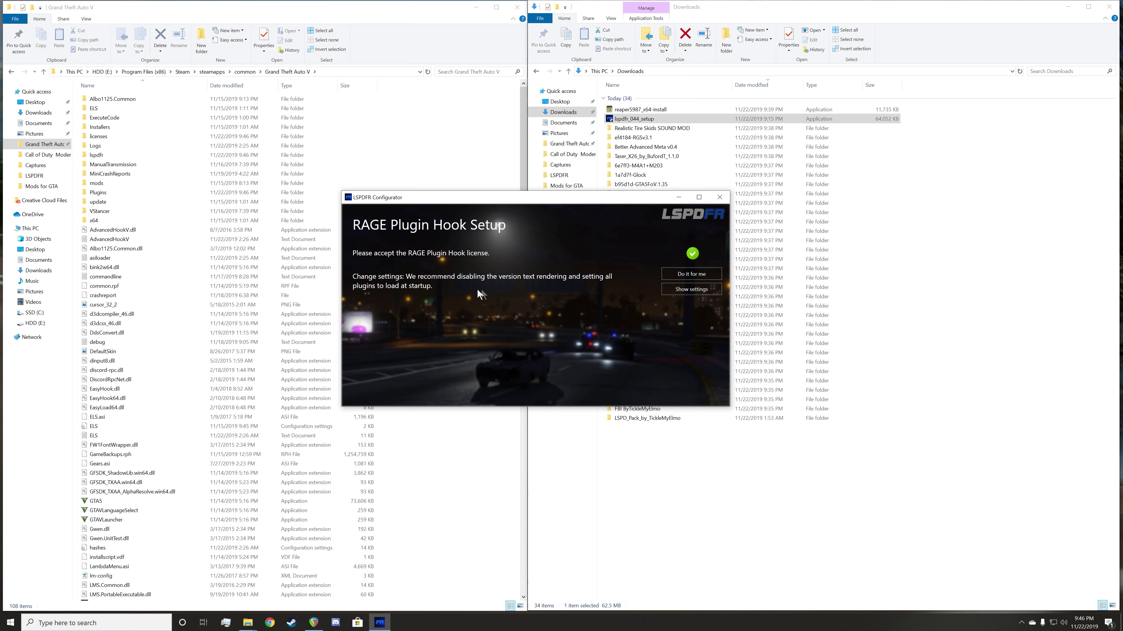
click(692, 275)
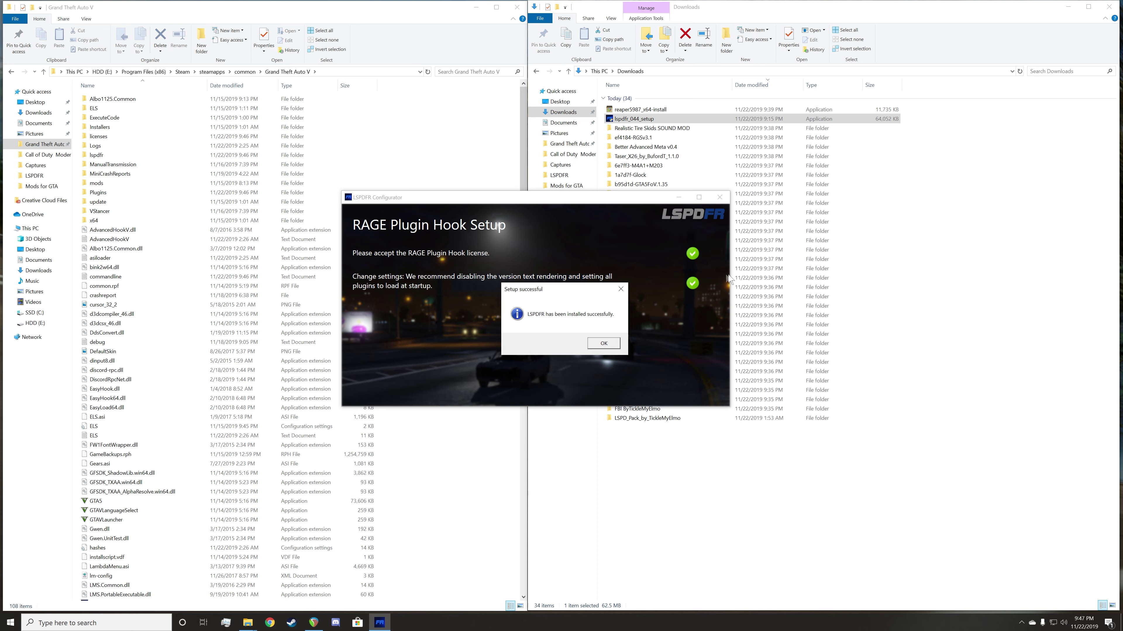
click(612, 344)
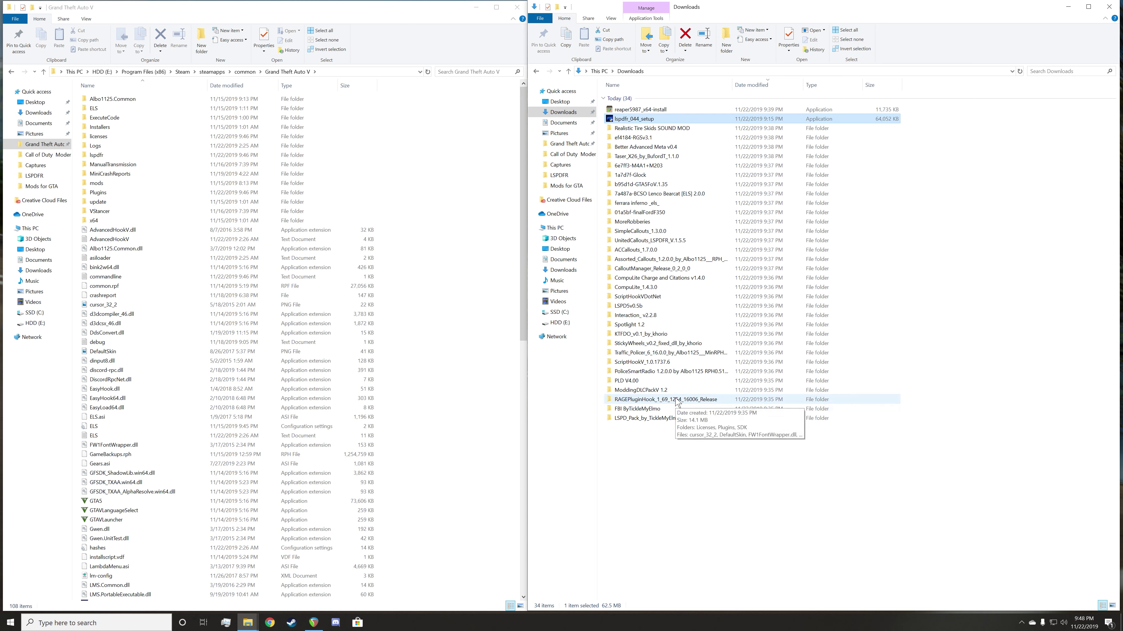
Step: Open the RAGEPluginHook_1_69_1254_16006_Release folder and delete its SDK folder
double_click(658, 400)
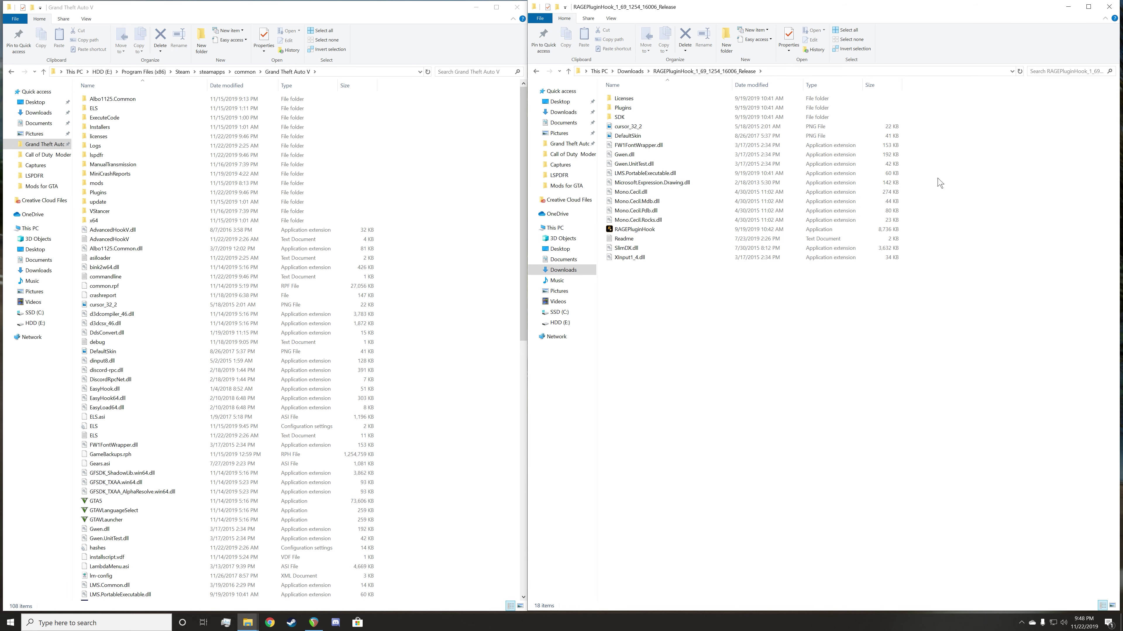
right_click(632, 118)
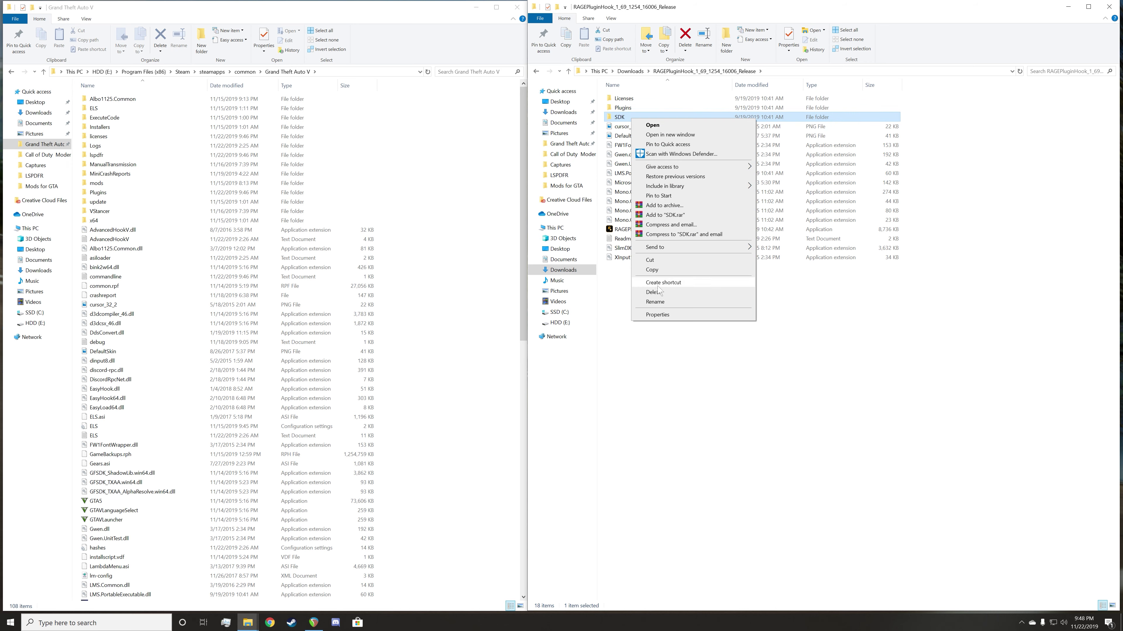
click(656, 292)
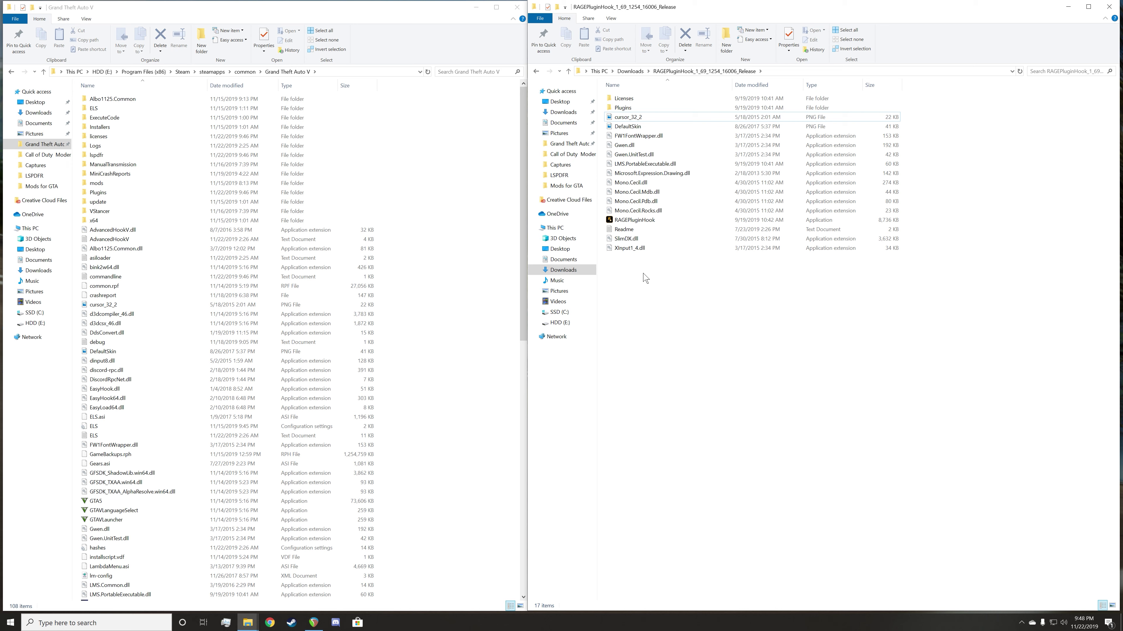
Step: Copy all 17 release items into the Grand Theft Auto V folder, replacing existing files
drag(642, 261, 653, 102)
drag(712, 133, 445, 278)
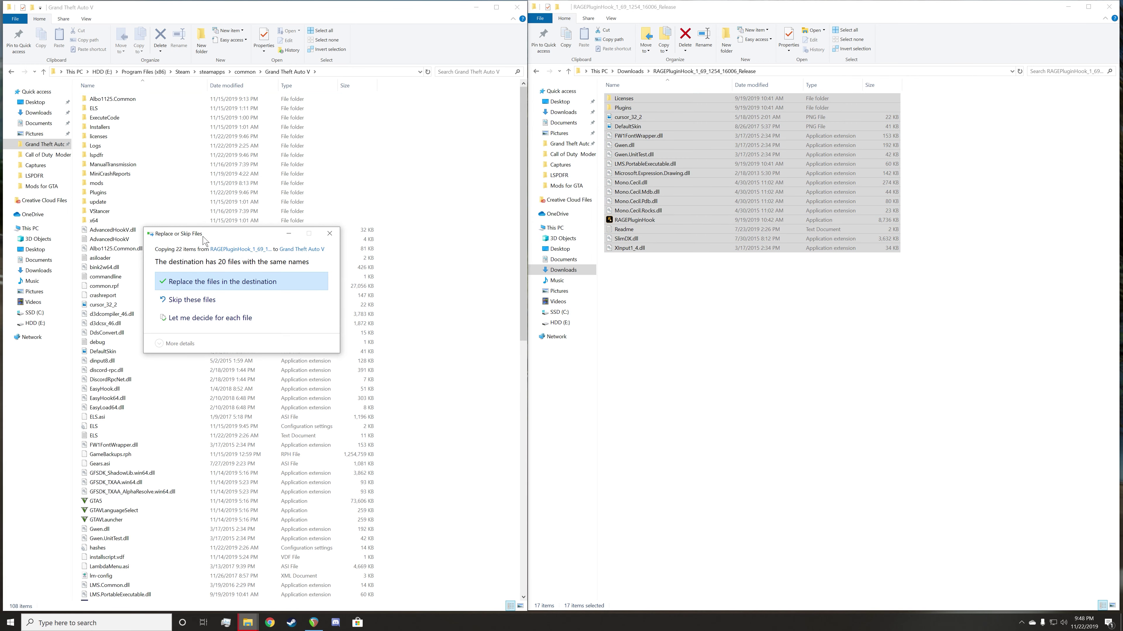
drag(207, 236, 394, 249)
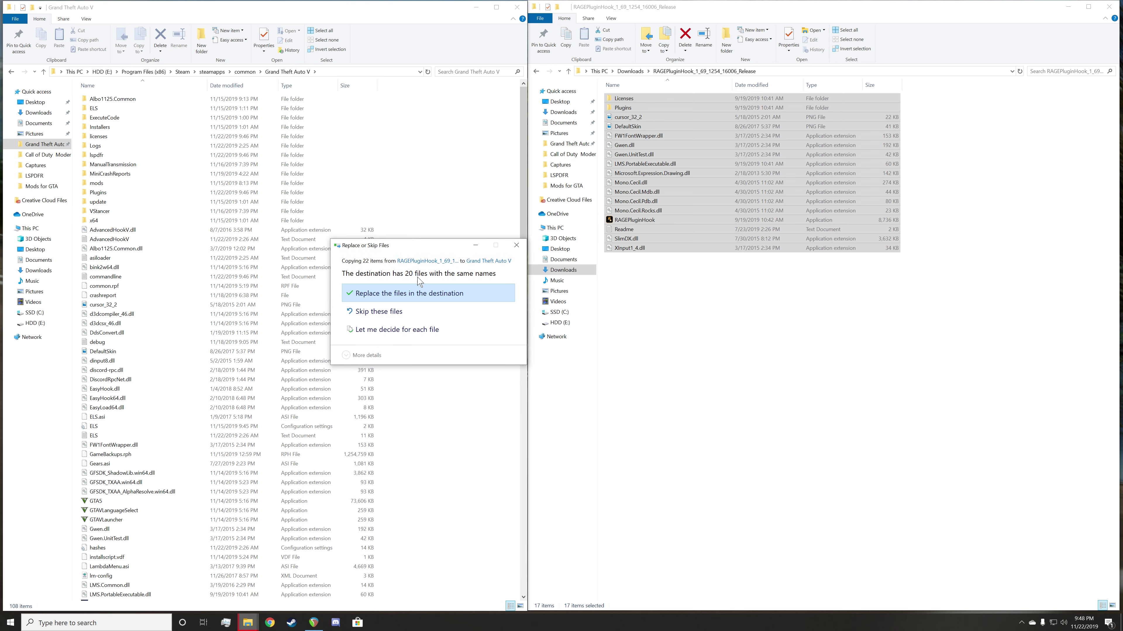
click(426, 296)
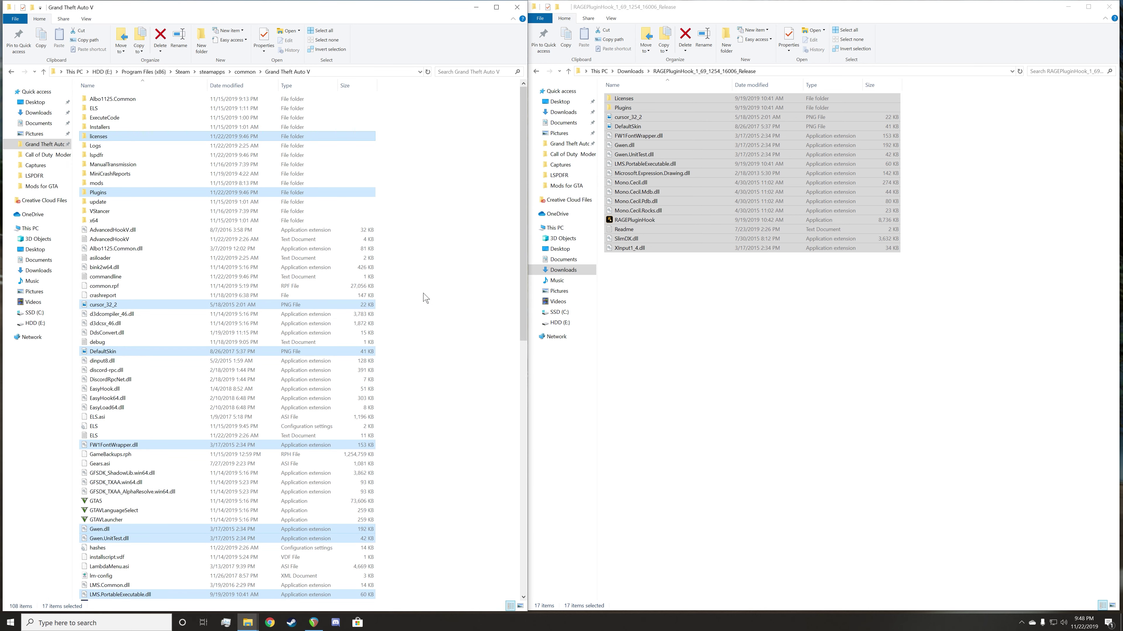
click(660, 417)
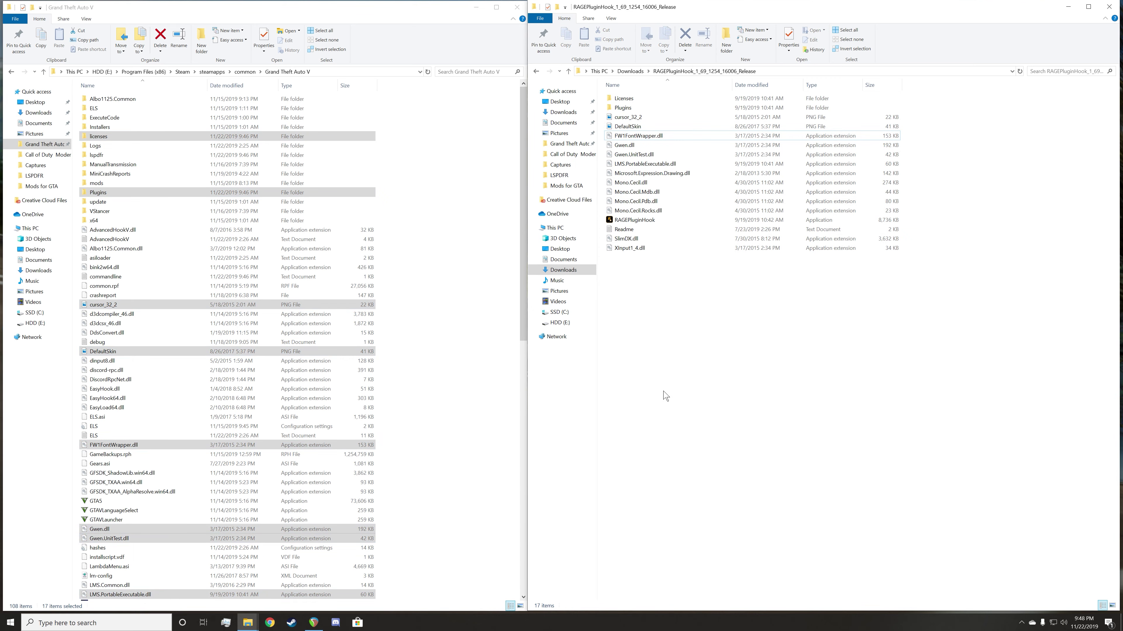
Step: Go back to the Downloads folder and clear the RAGEPluginHook selection
key(alt+Left)
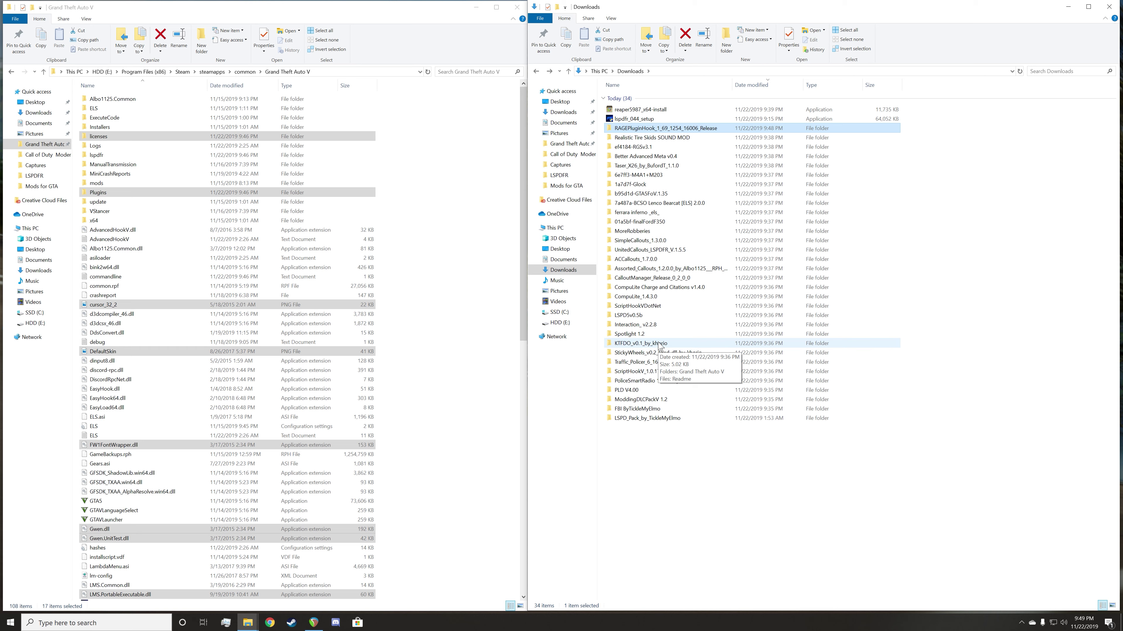
click(742, 490)
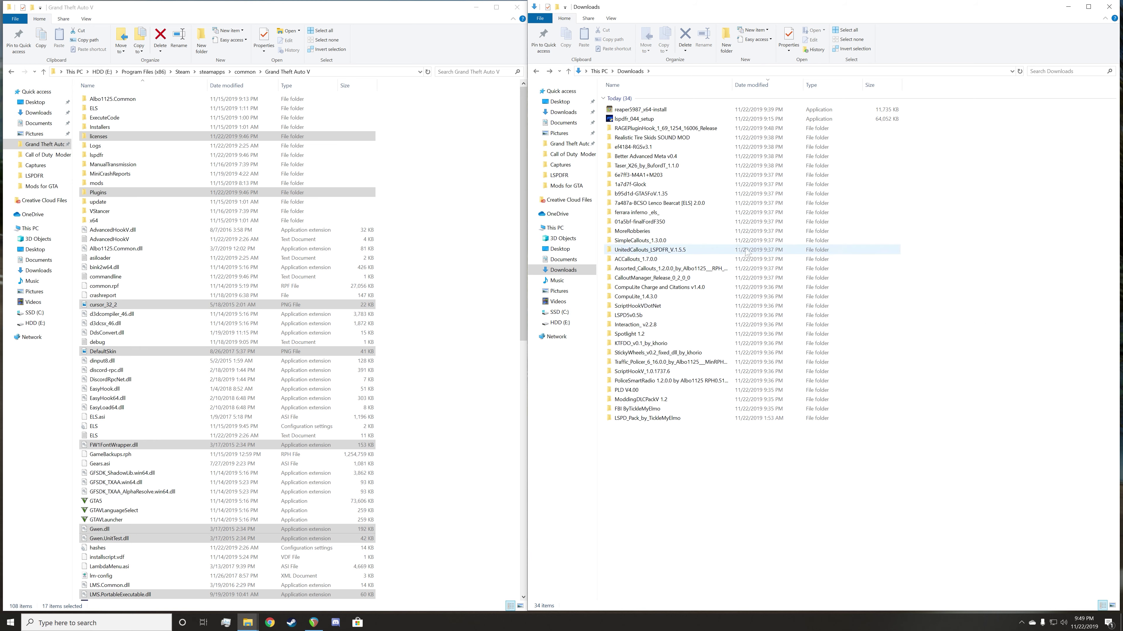
mouse_move(698, 244)
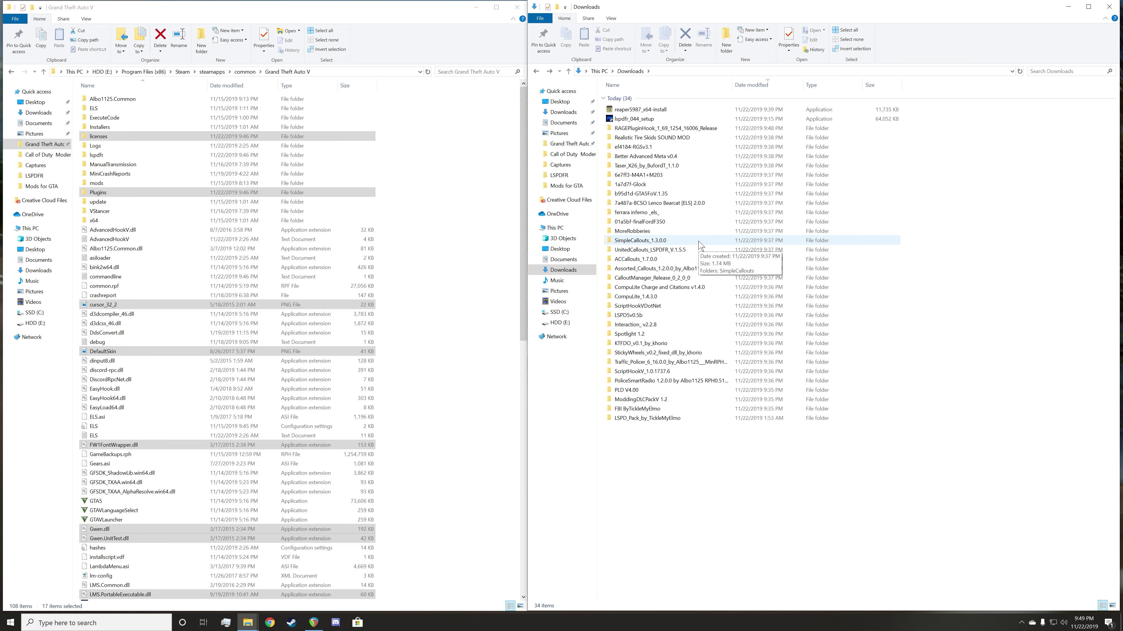
Step: Copy the lspdfr and Plugins folders from SimpleCallouts_1.3.0.0 into Grand Theft Auto V
double_click(669, 243)
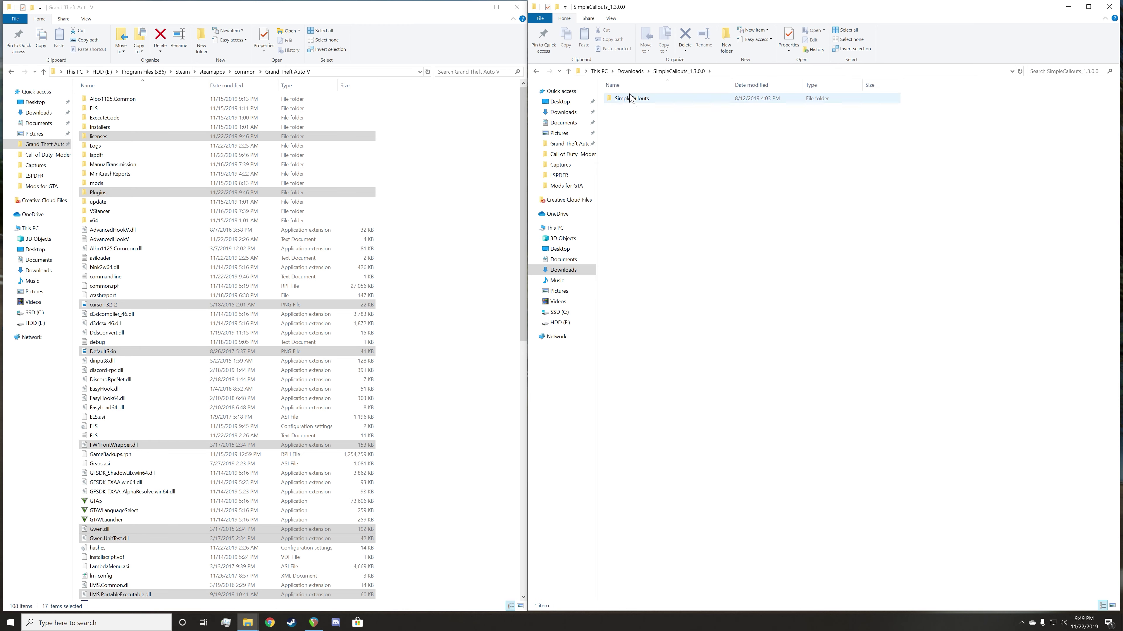
double_click(648, 103)
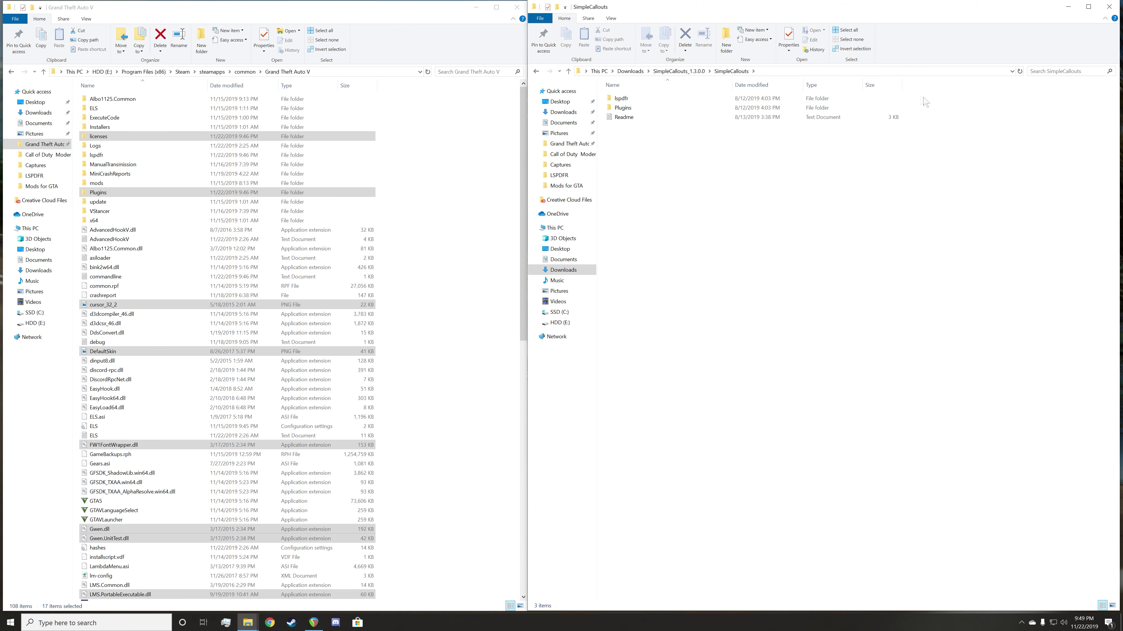
drag(920, 96, 414, 231)
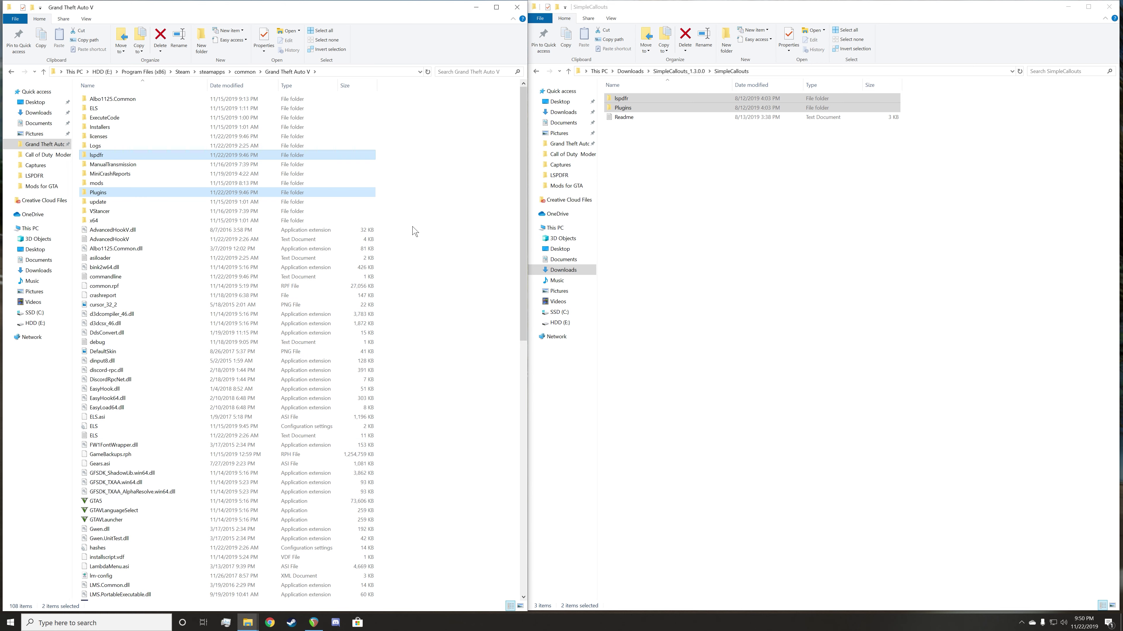
click(835, 353)
key(alt+Left)
key(alt+Left)
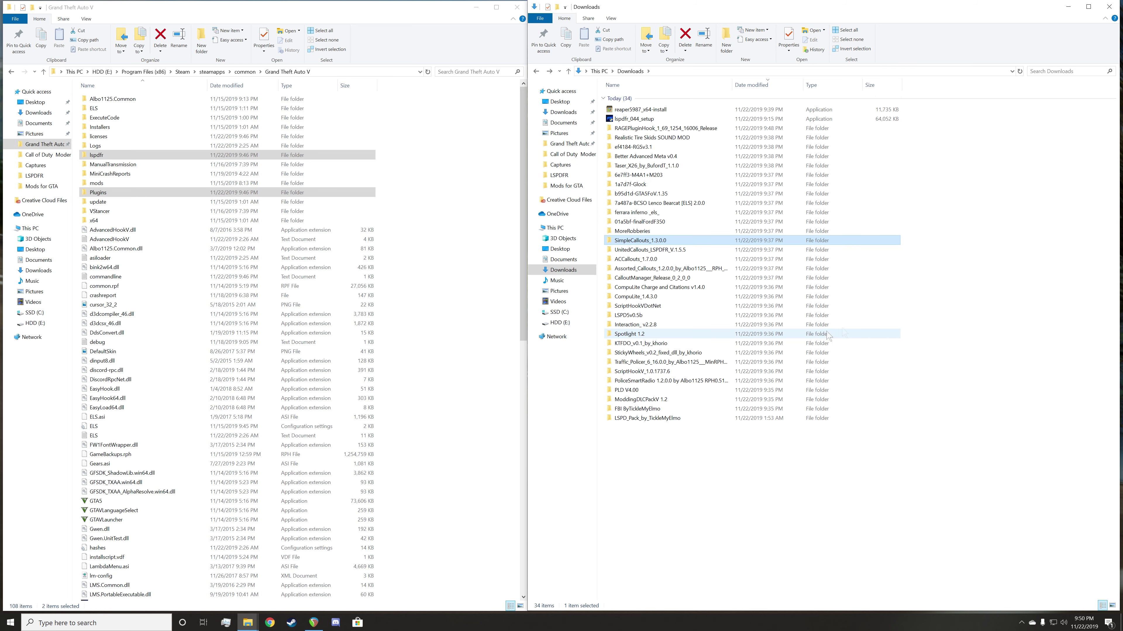
Step: Open the Grand Theft Auto V subfolder inside the Traffic Policer 6.16.0.0 download
click(1017, 321)
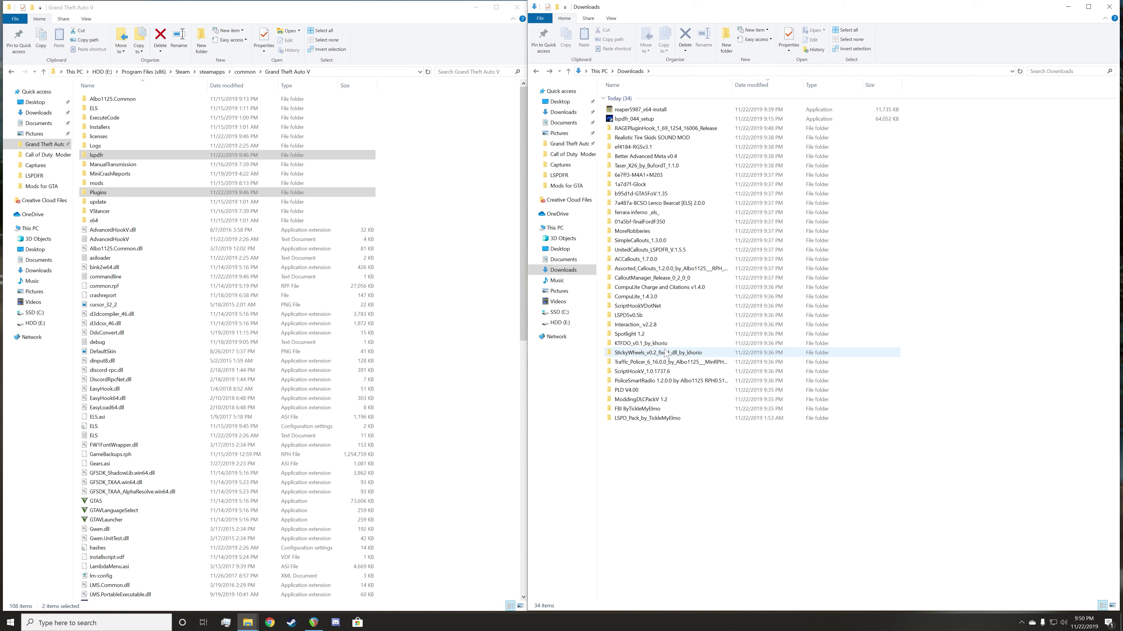
double_click(666, 364)
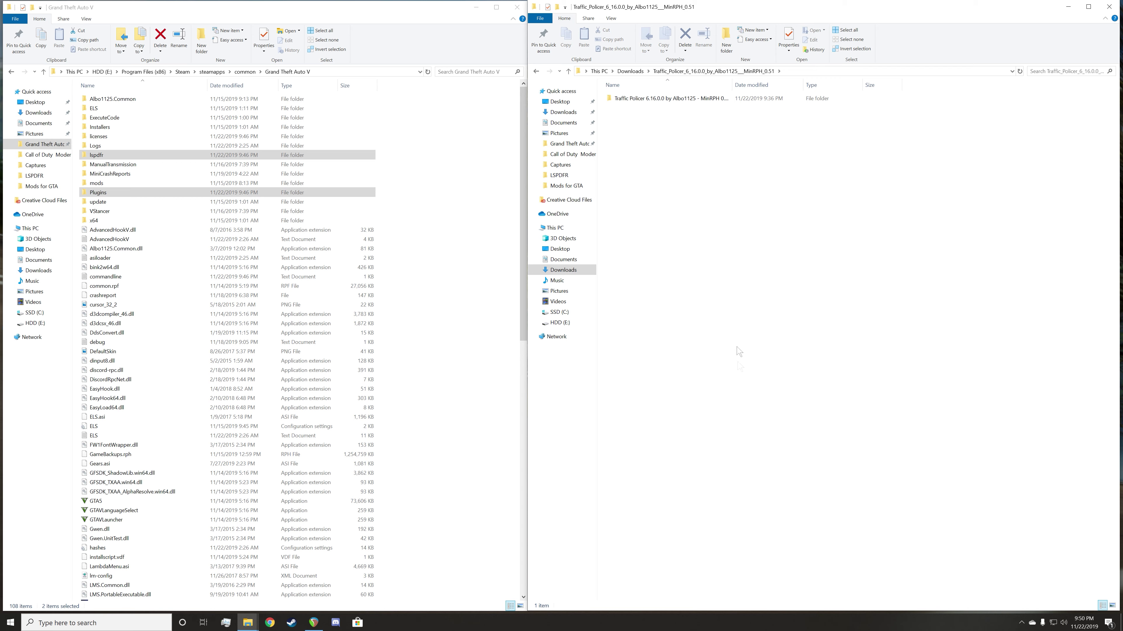
double_click(630, 100)
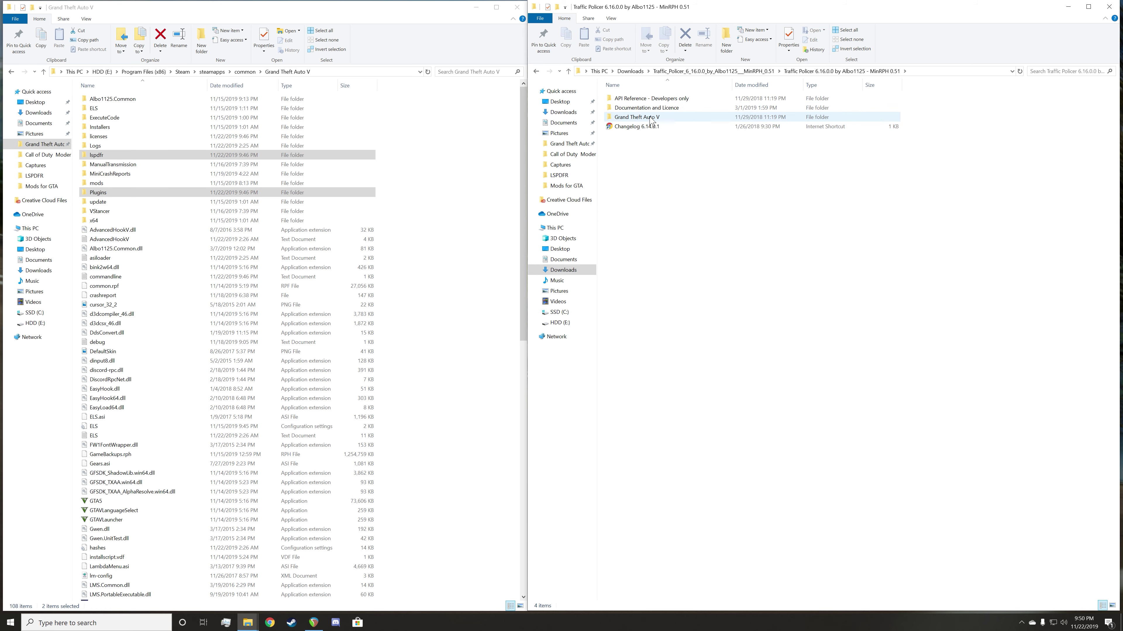
double_click(650, 118)
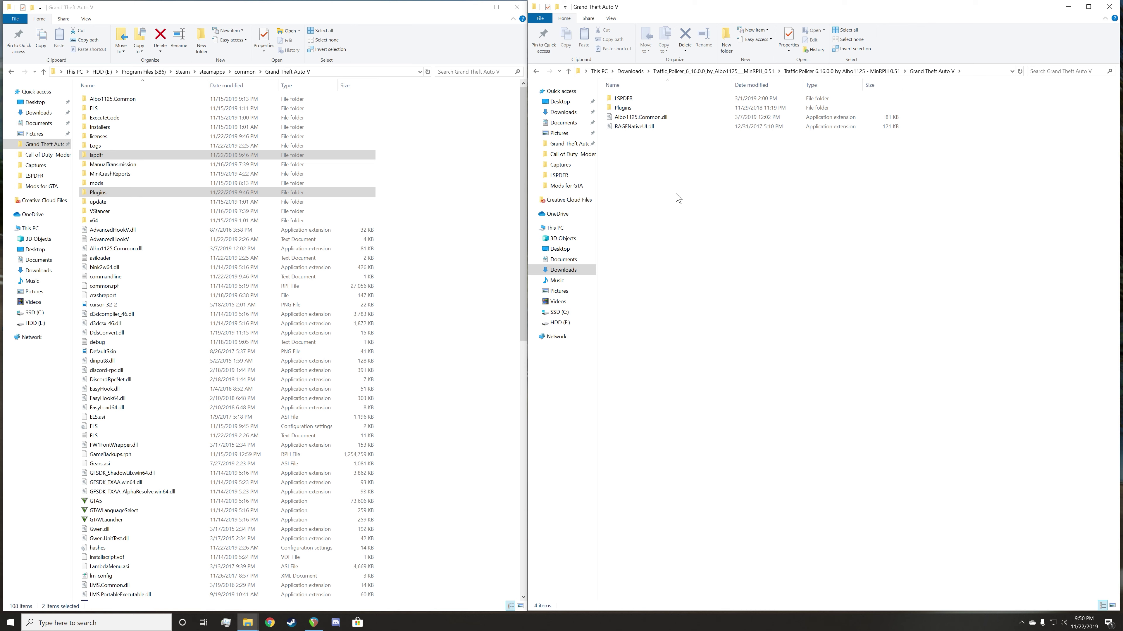
Step: Copy LSPDFR, Plugins, Albo1125.Common.dll and RAGENativeUI.dll into the game folder, replacing duplicates
drag(639, 139, 445, 203)
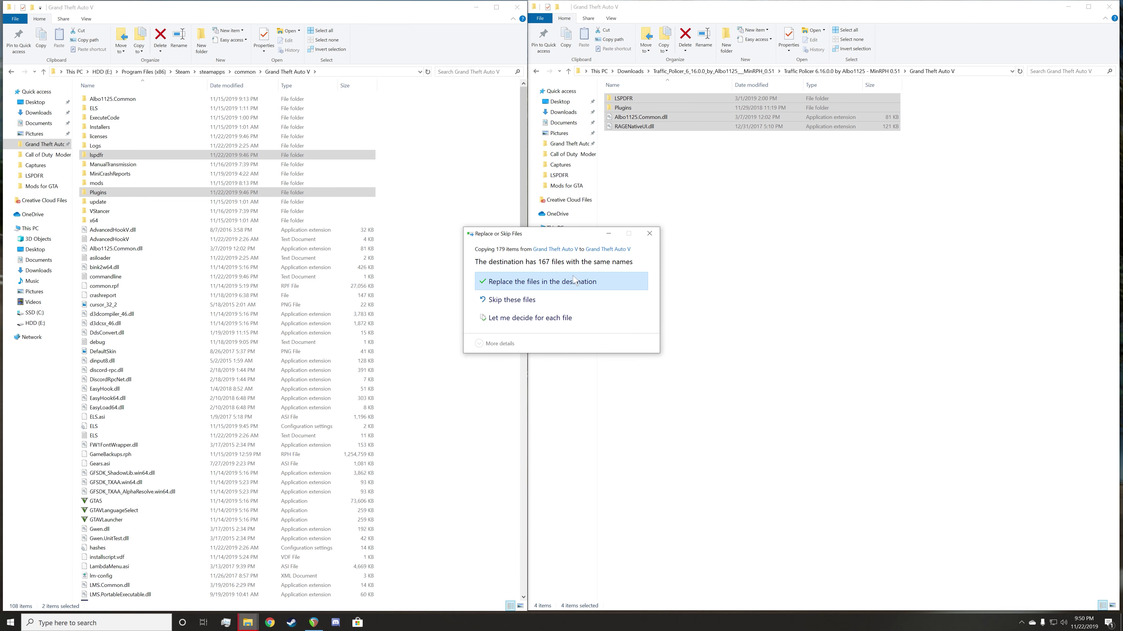
click(556, 283)
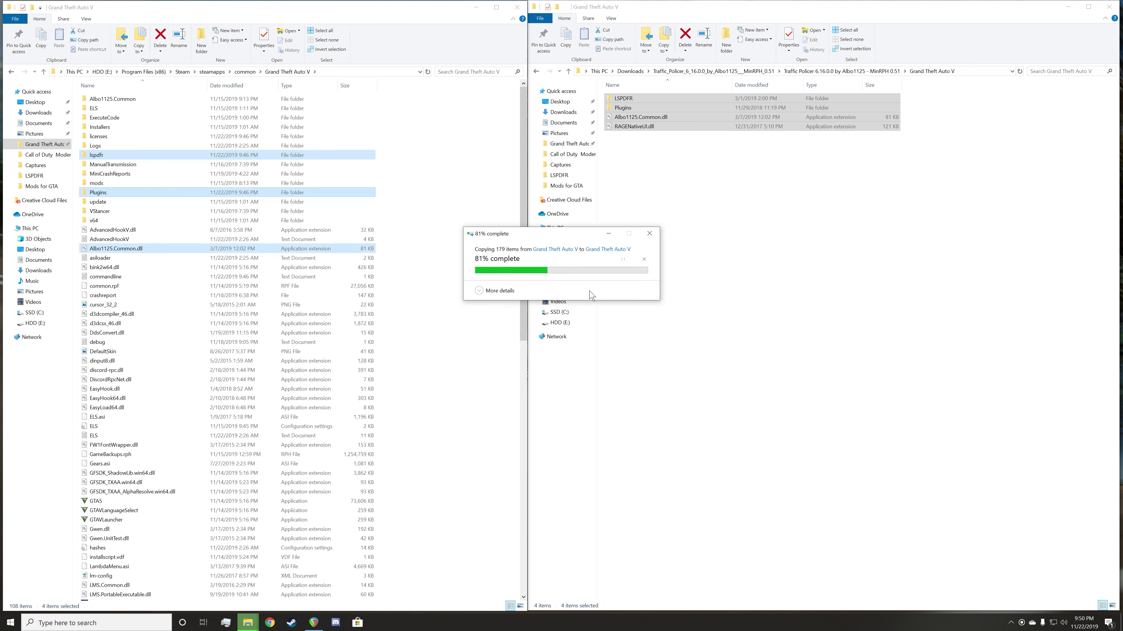
click(747, 313)
key(alt+Left)
key(alt+Left)
key(alt+Left)
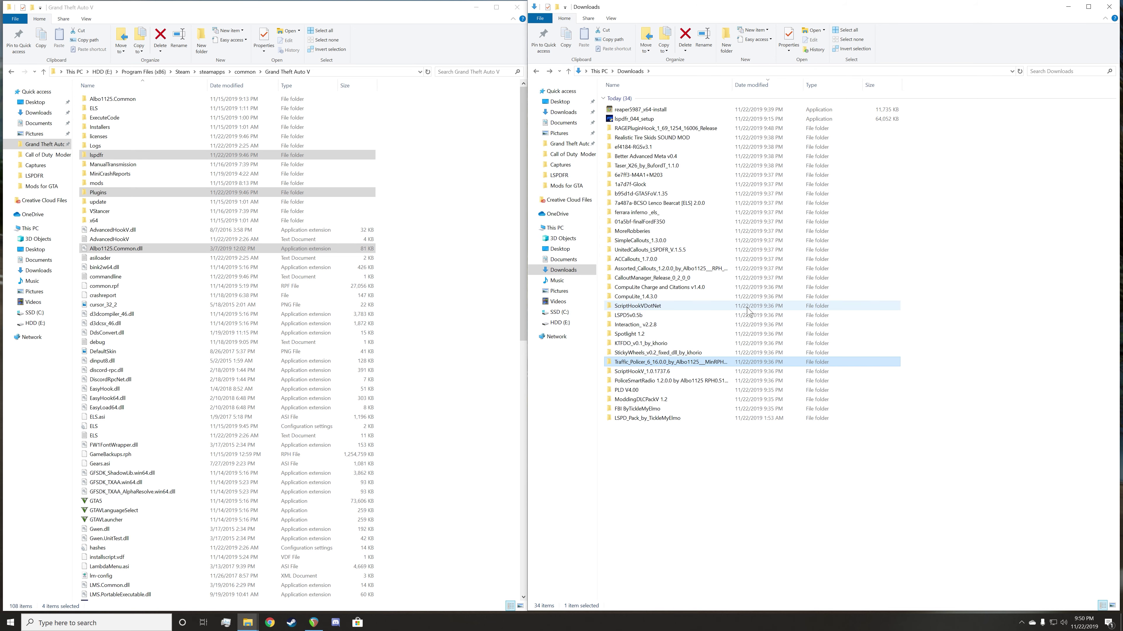